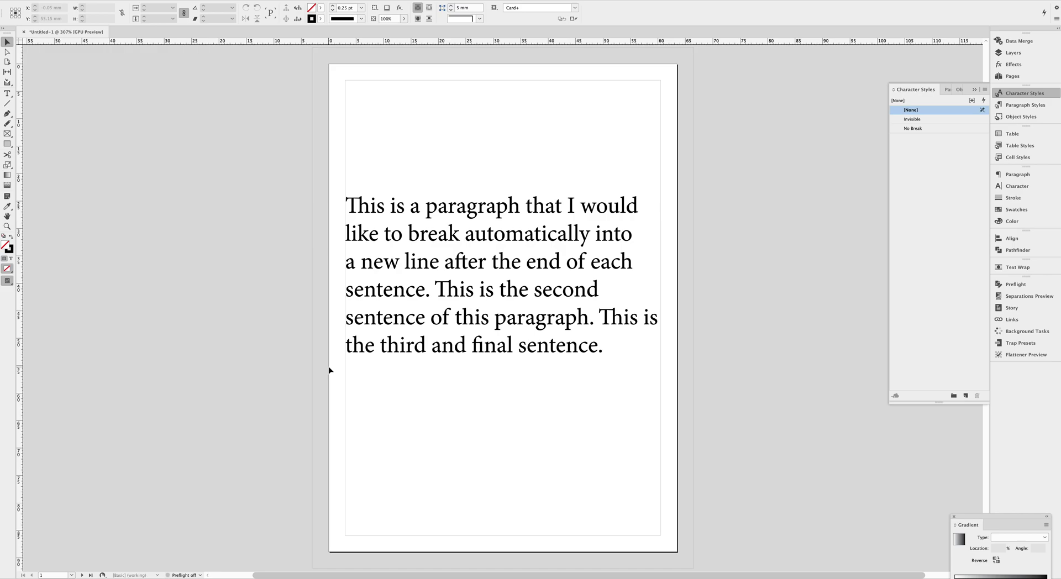
Insert the text 'NEWLINE YYY ZZZ' right after the first sentence of the paragraph.
double_click(433, 288)
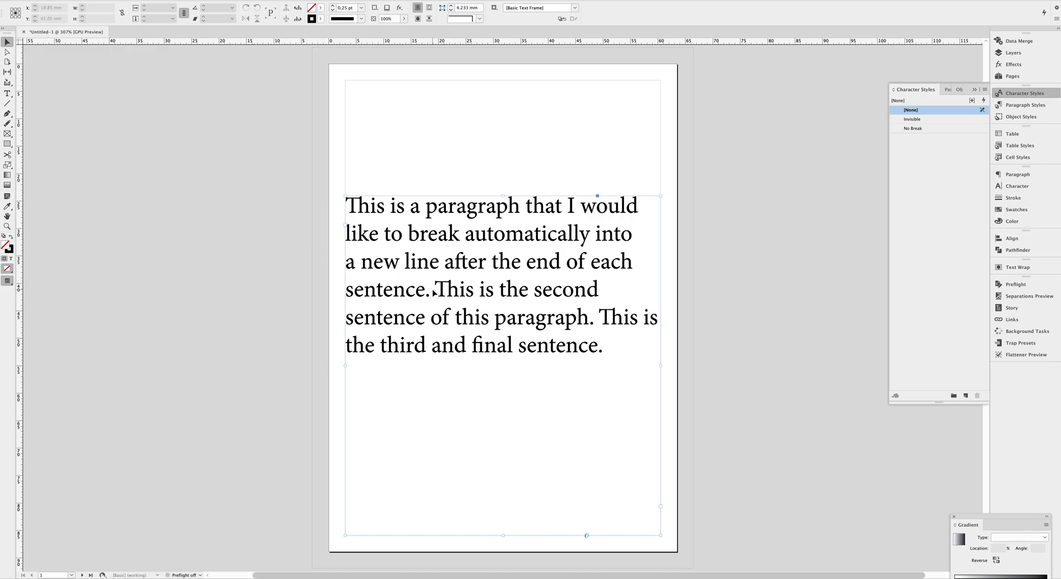
type("NEWLINE")
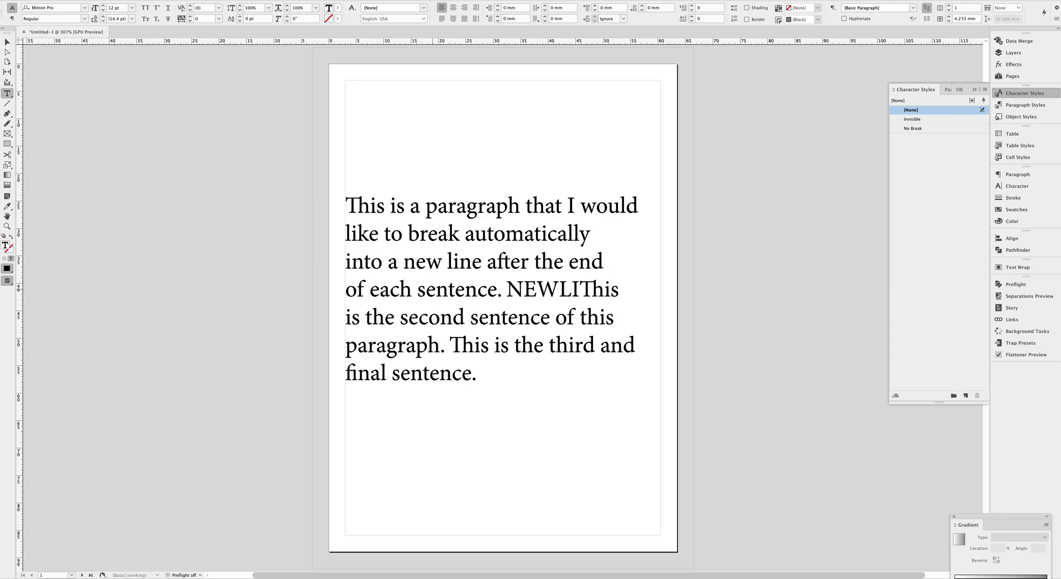
key("BackSpace")
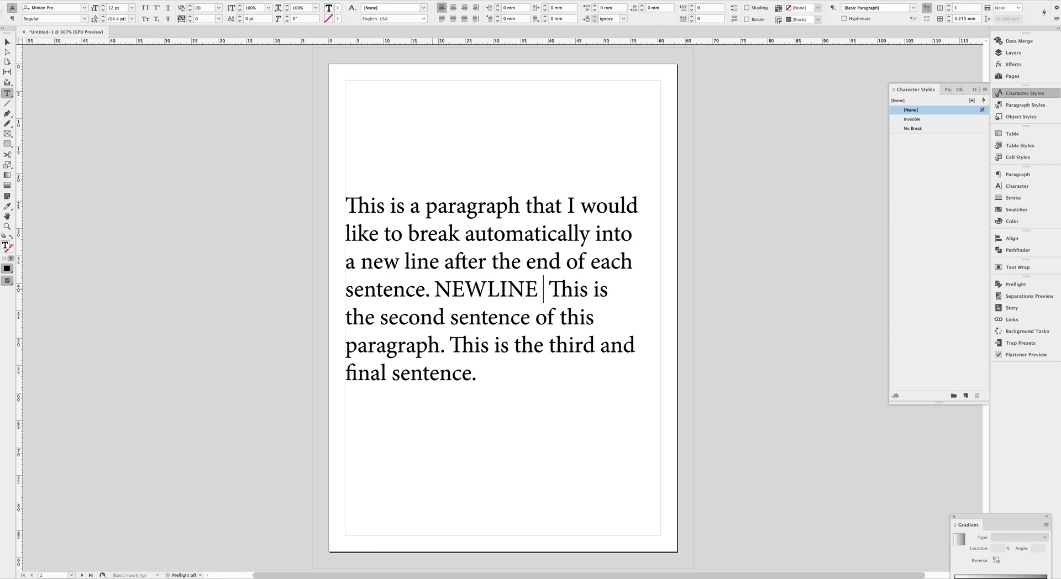
type("YYY ZZZ")
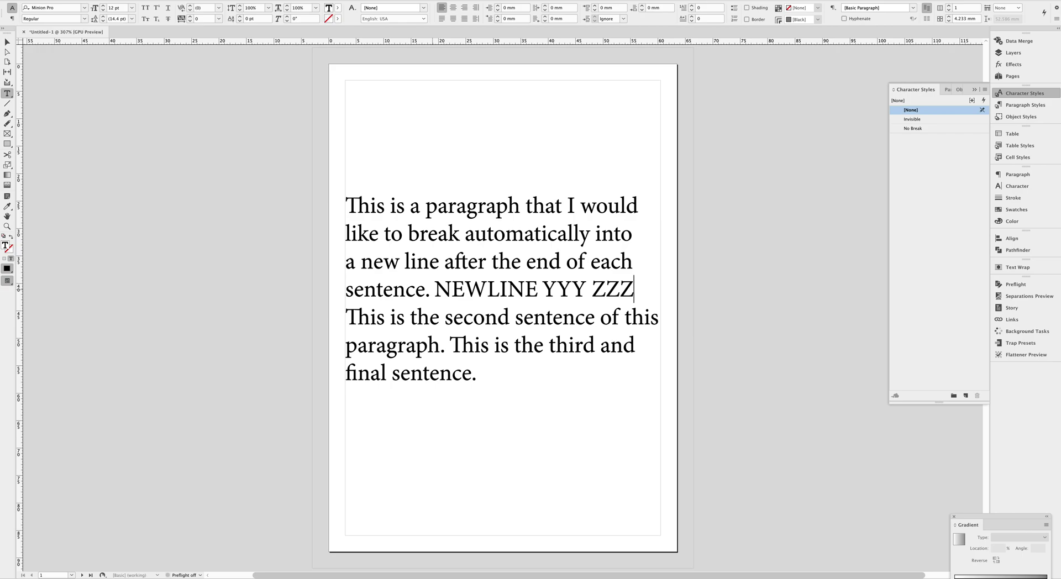
Widen the word NEWLINE with 375 tracking and 200% horizontal scale so it fills its line.
double_click(470, 292)
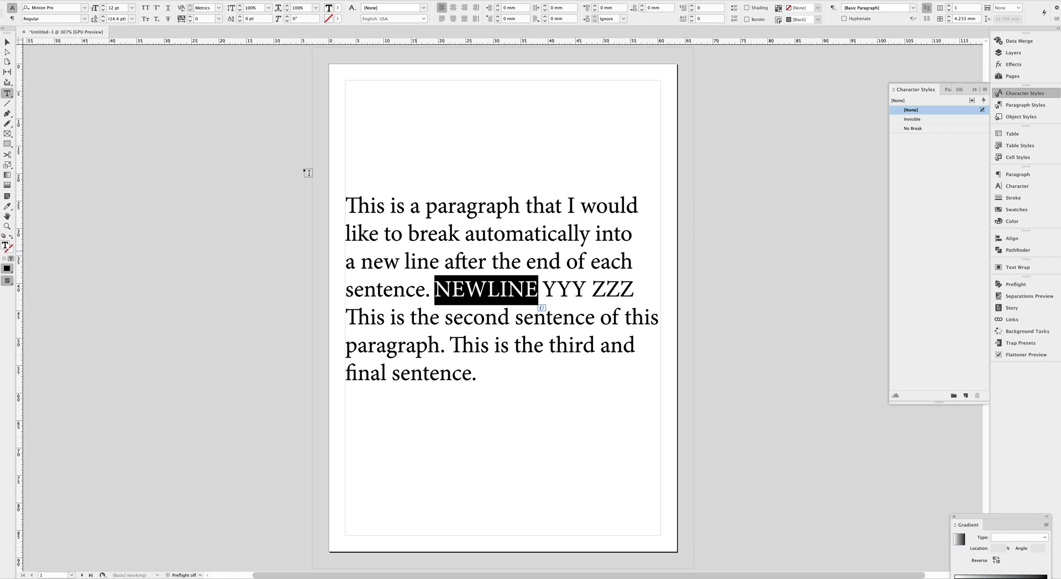
left_click(205, 19)
key("Up")
key("Up")
key("Up")
key("Up")
key("Up")
key("Up")
key("Up")
key("Up")
key("Up")
key("Up")
key("Up")
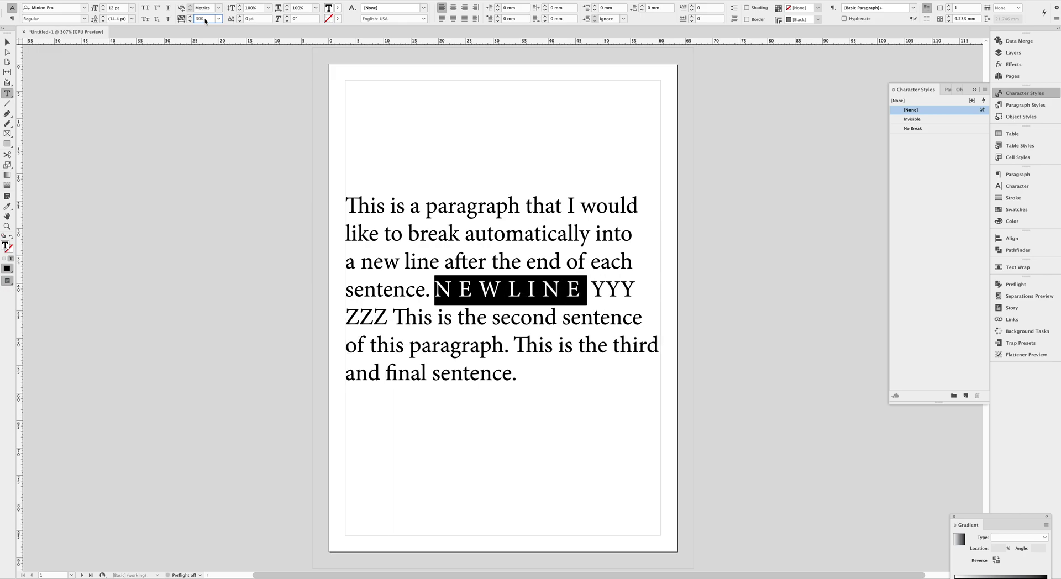
key("Up")
key("Up")
key("Up")
left_click(299, 8)
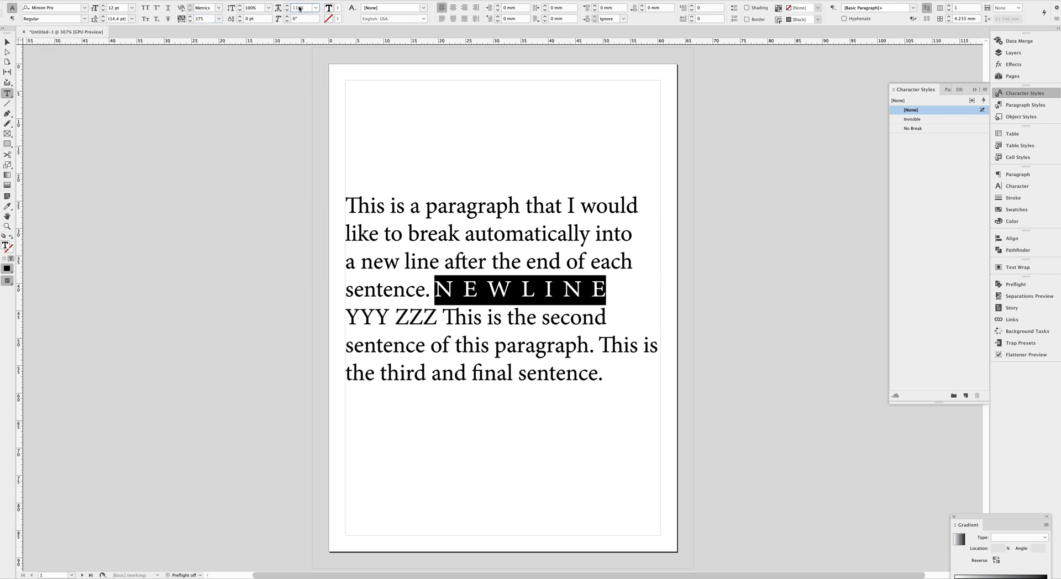
key("Up")
key("Up")
key("Up")
key("Up")
key("Up")
key("Up")
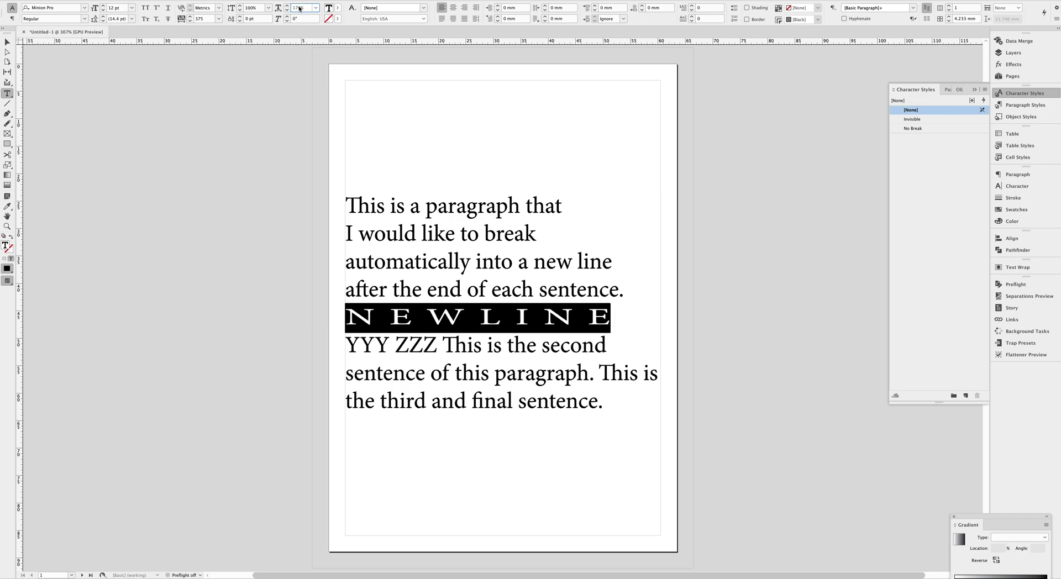
key("Up")
key("Up")
key("Up")
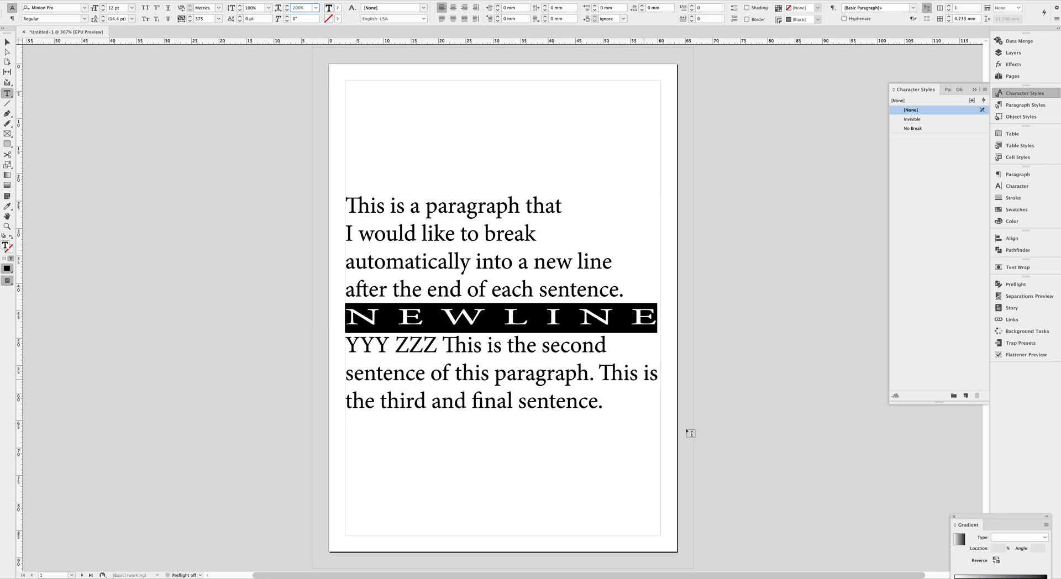
double_click(583, 314)
Give the NEWLINE text a [None] fill from the Swatches panel so it disappears.
left_click(1014, 210)
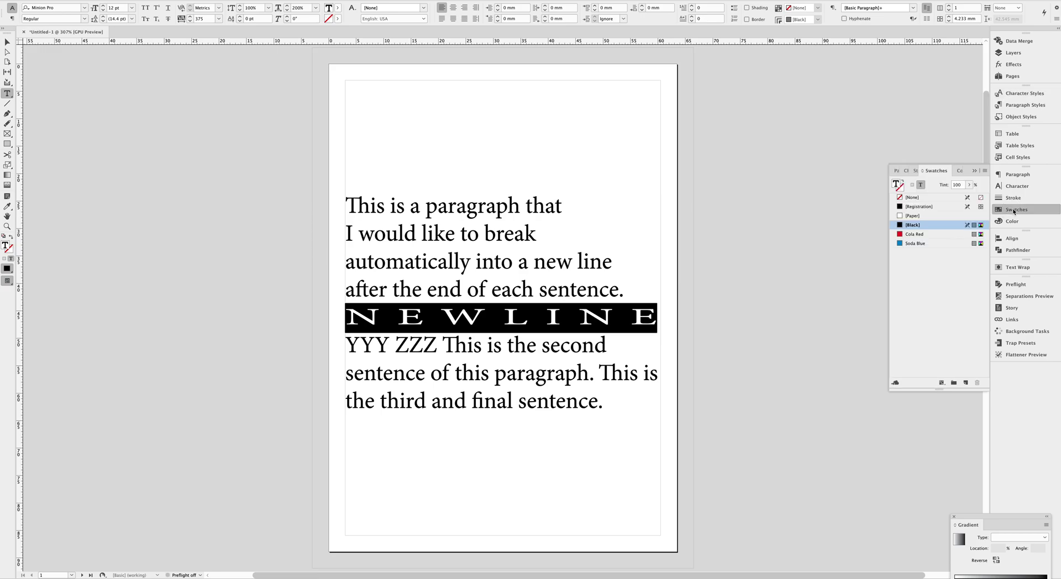
left_click(909, 198)
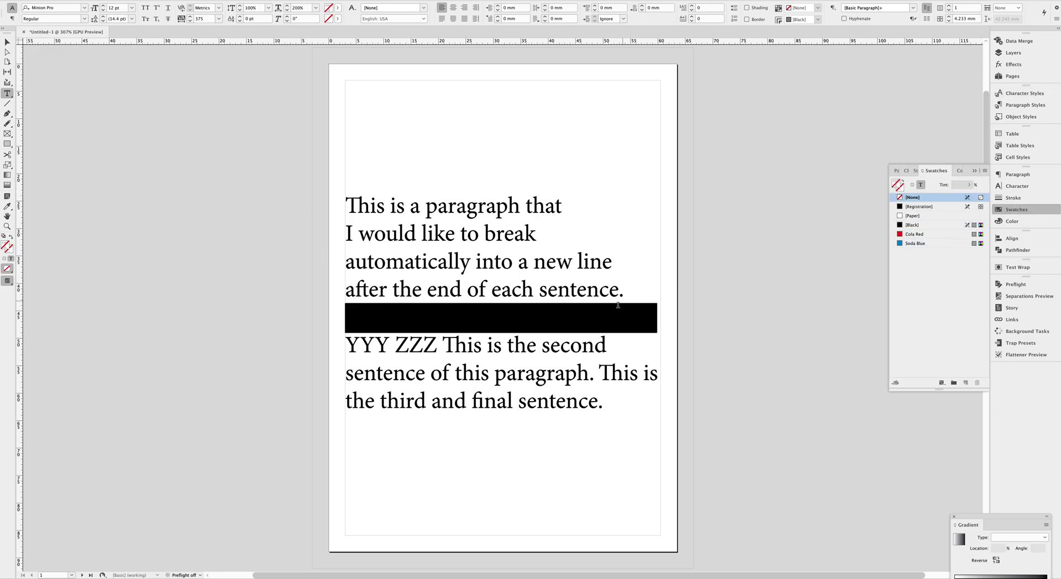
left_click(597, 314)
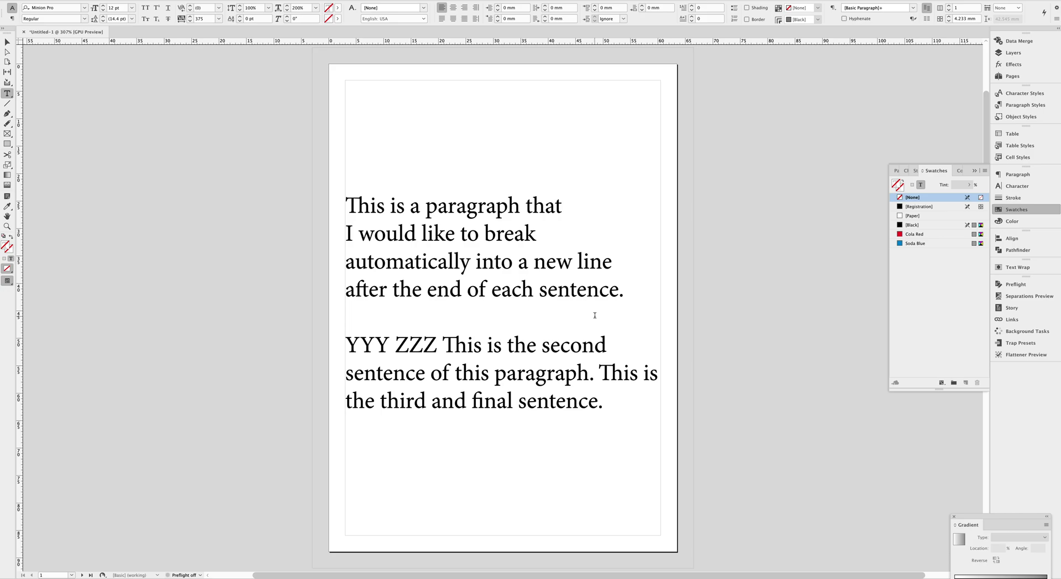
Undo the overrides to return NEWLINE to plain formatting, then remove the NEWLINE YYY ZZZ text.
triple_click(559, 312)
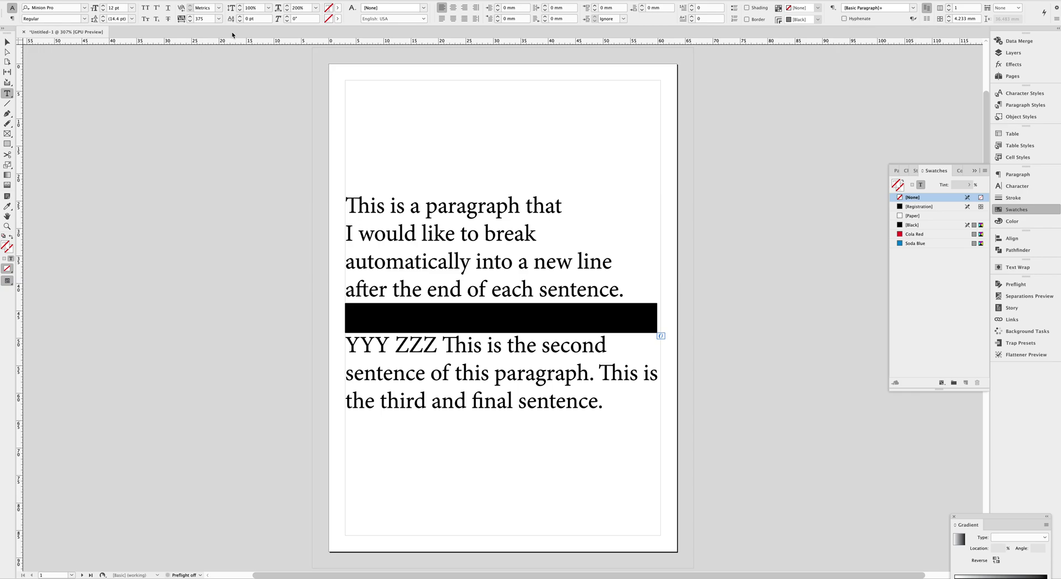
key("super+z")
left_click(477, 288)
double_click(476, 288)
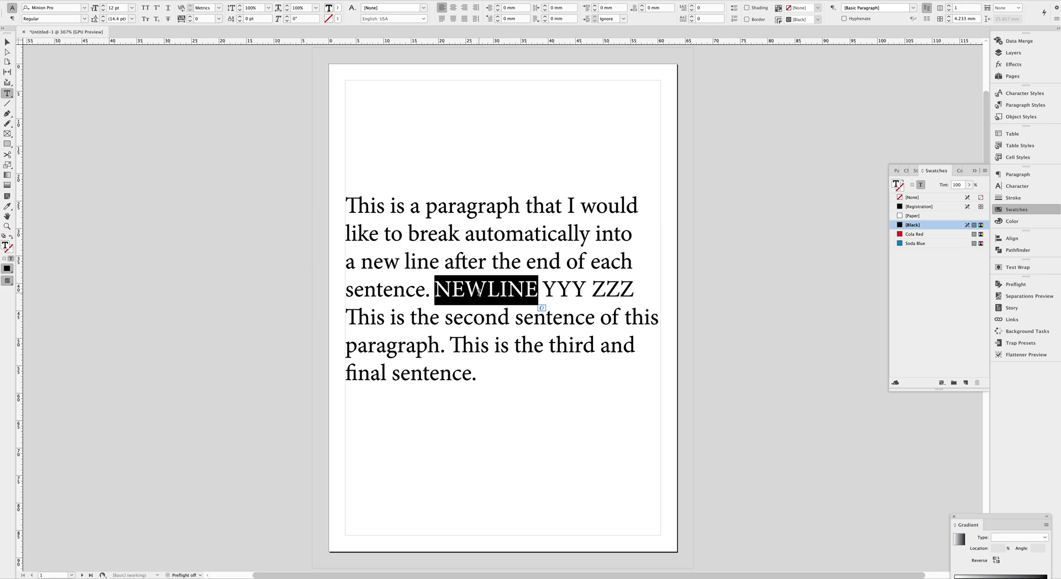
key("super+z")
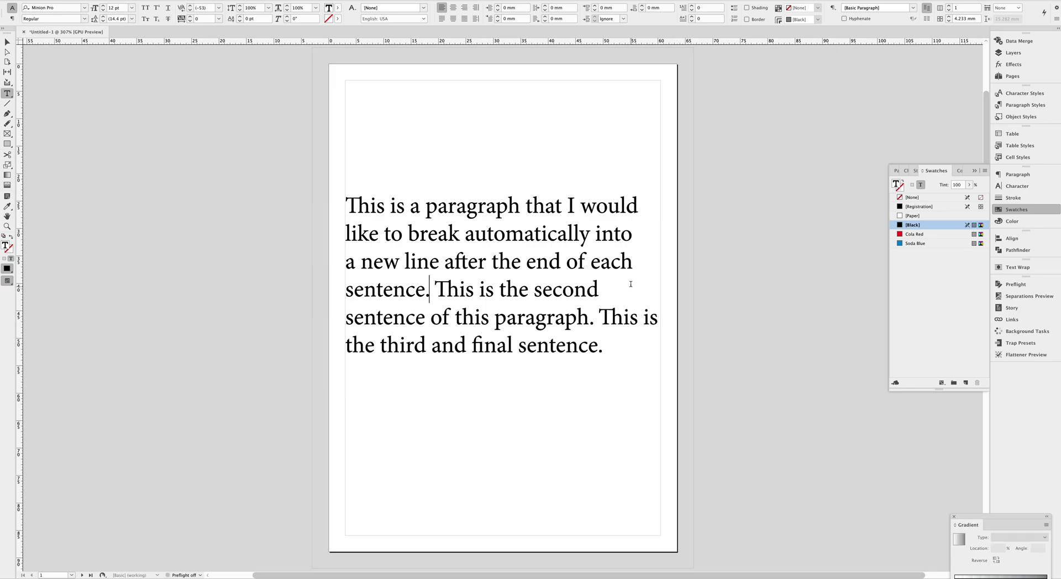
Create a character style named Newline with tracking 10000 under Basic Character Formats.
left_click(820, 145)
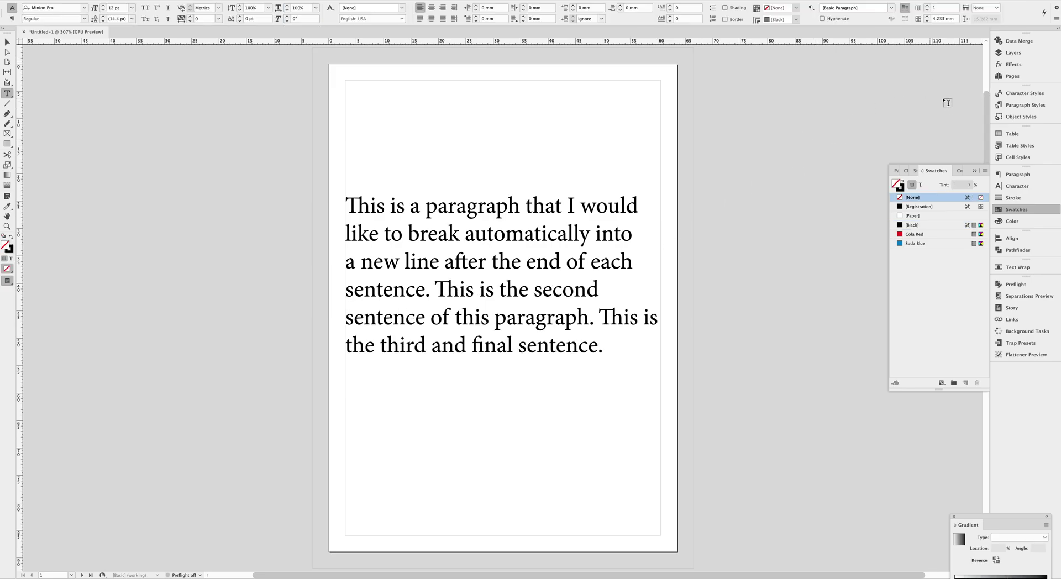
left_click(990, 93)
left_click(985, 90)
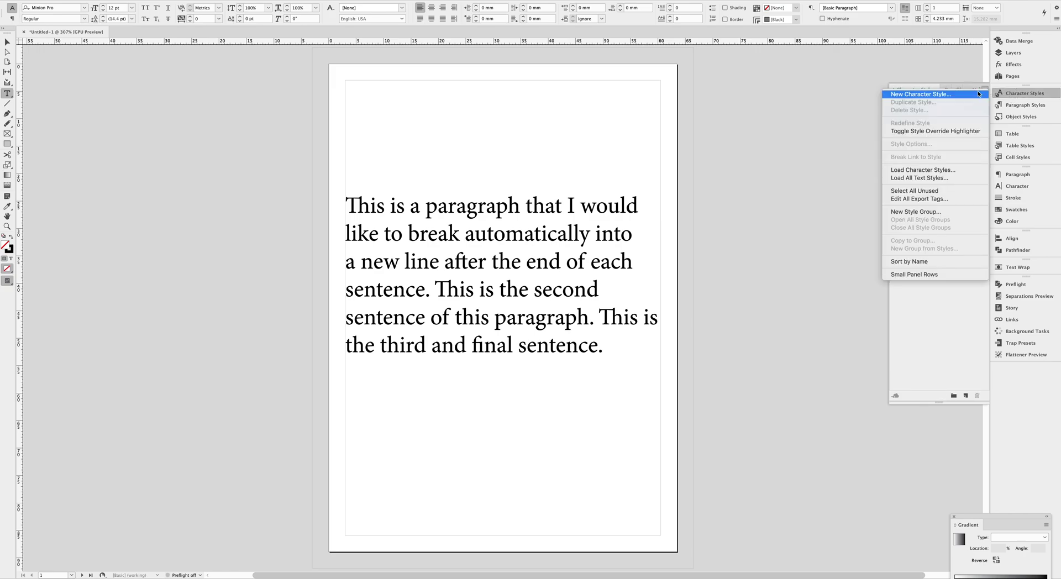
left_click(965, 96)
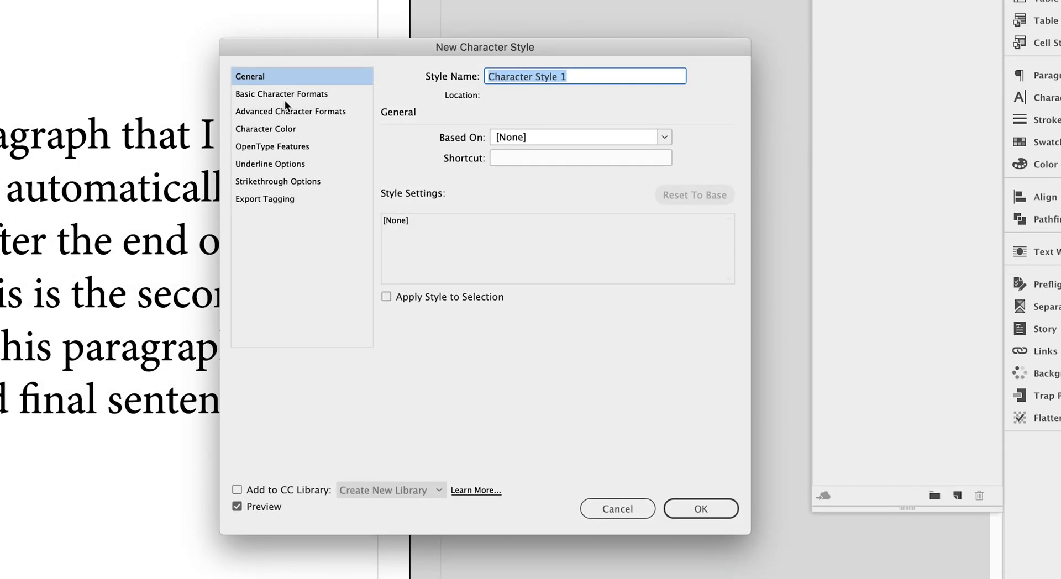
left_click(614, 187)
left_click(644, 210)
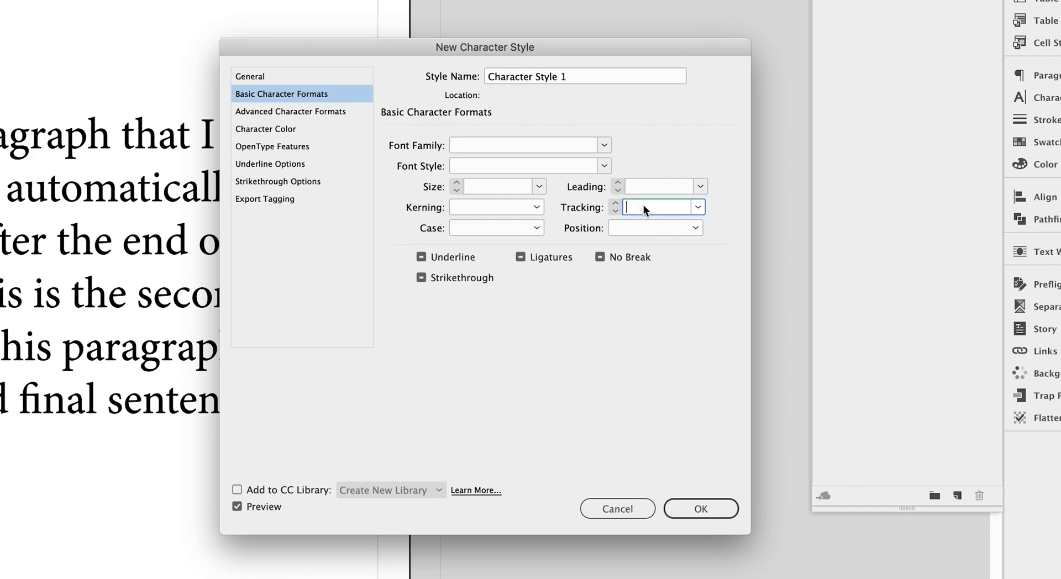
type("10000")
triple_click(542, 77)
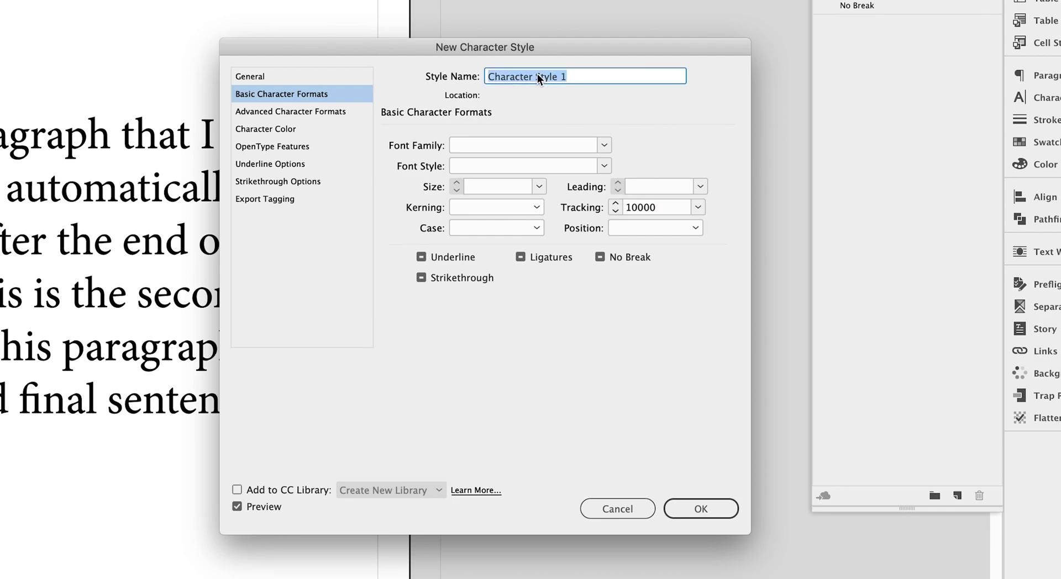
type("Newline")
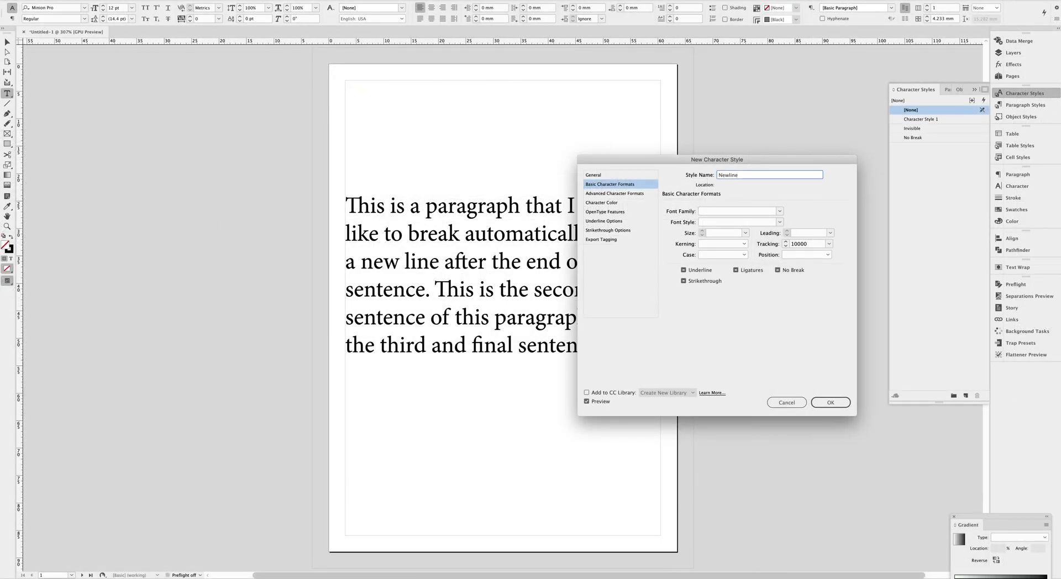
key("Return")
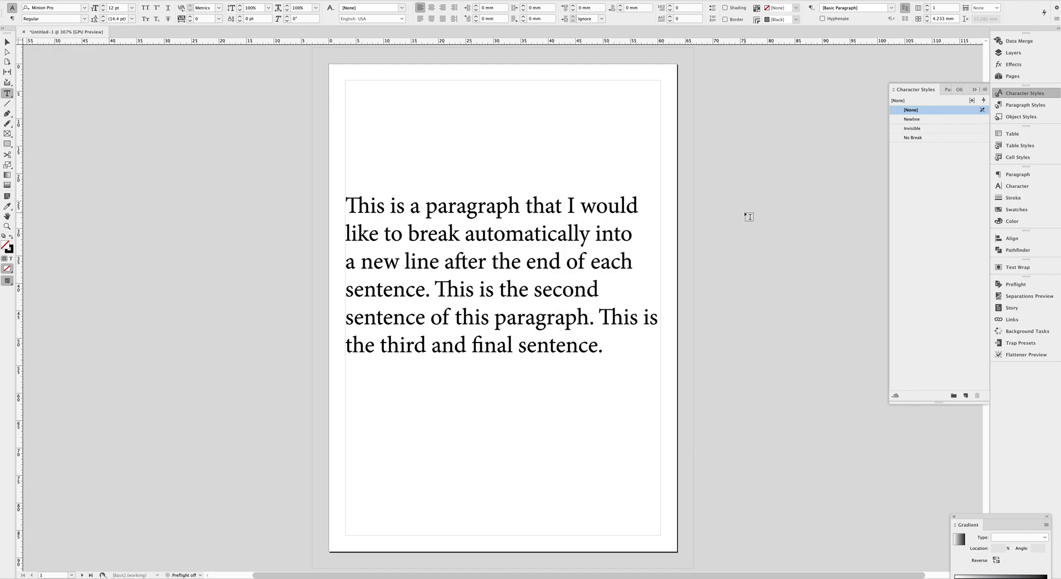
Select the paragraph and start a new paragraph style named Body.
triple_click(529, 242)
left_click(529, 242)
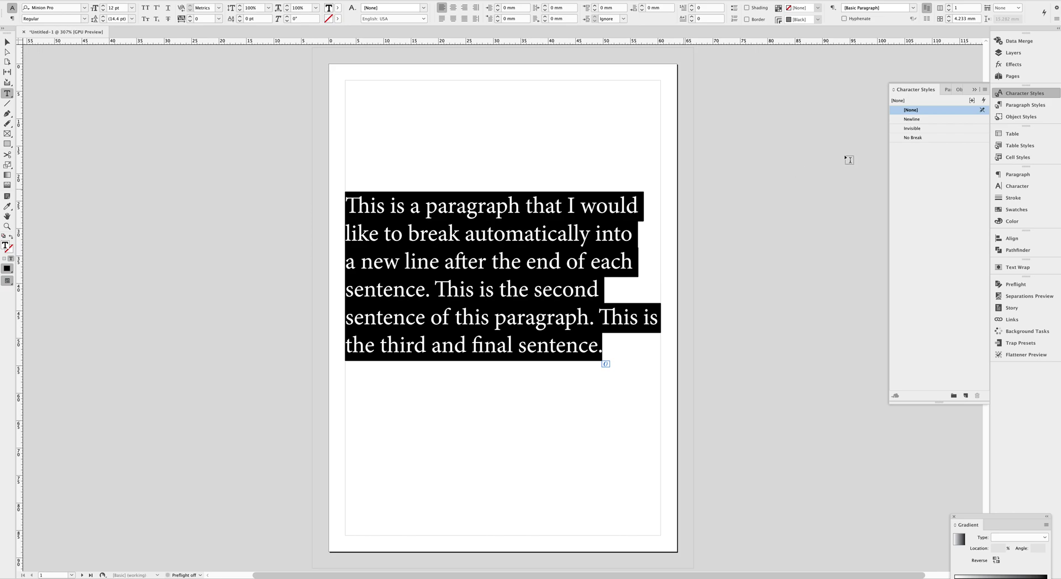
left_click(1017, 105)
left_click(984, 89)
left_click(934, 102)
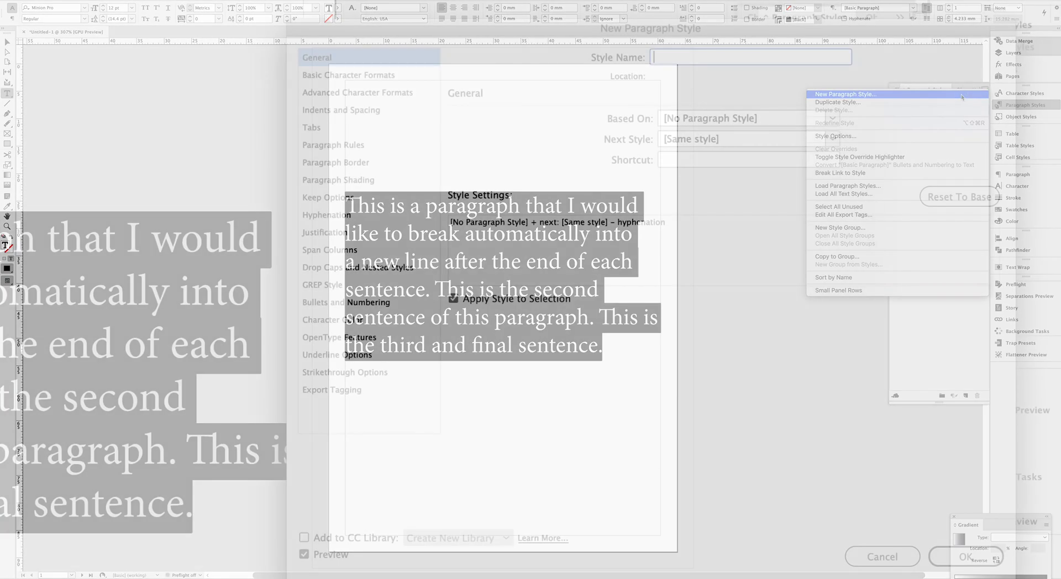
type("Body")
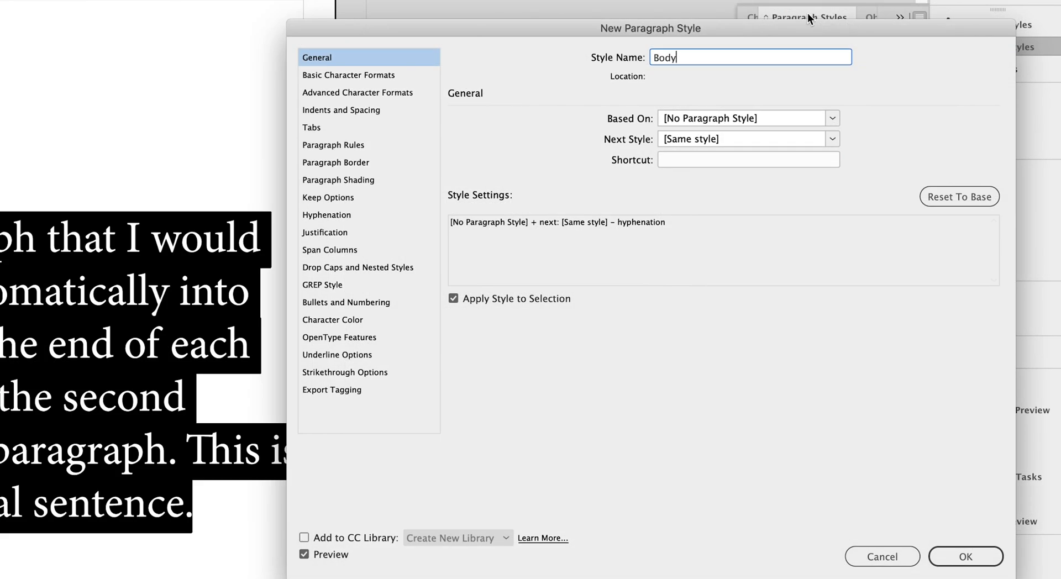
Add a GREP rule to Body that applies the Newline style, clearing the default \d+ pattern, and save the style.
left_click(365, 287)
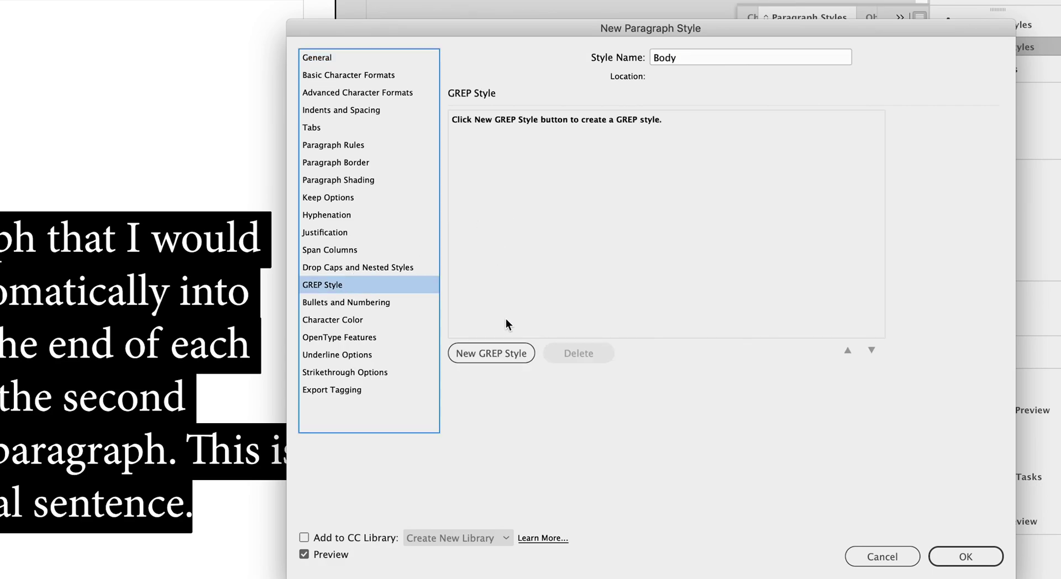
left_click(504, 354)
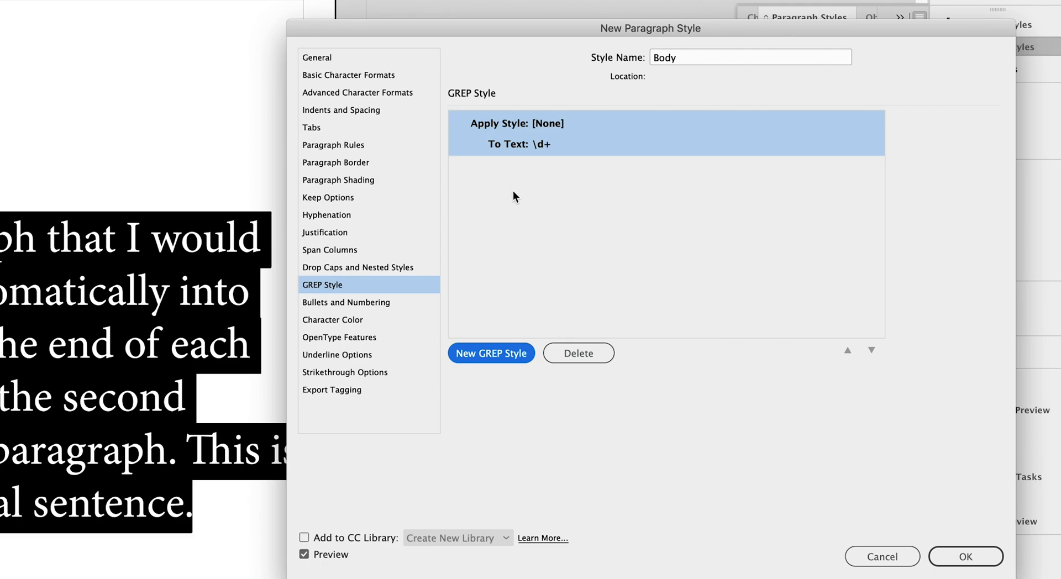
left_click(547, 126)
left_click(547, 125)
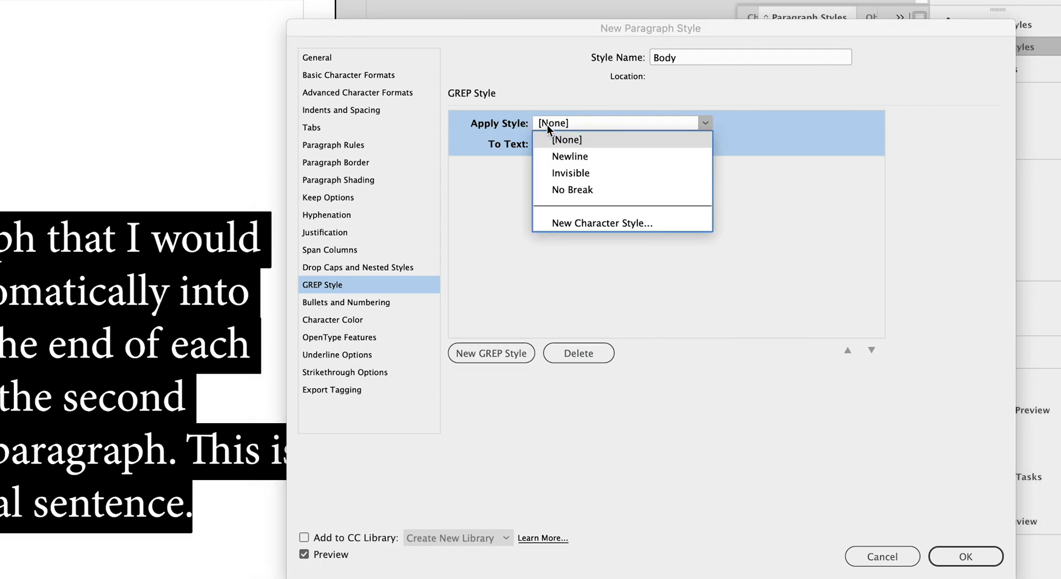
left_click(569, 157)
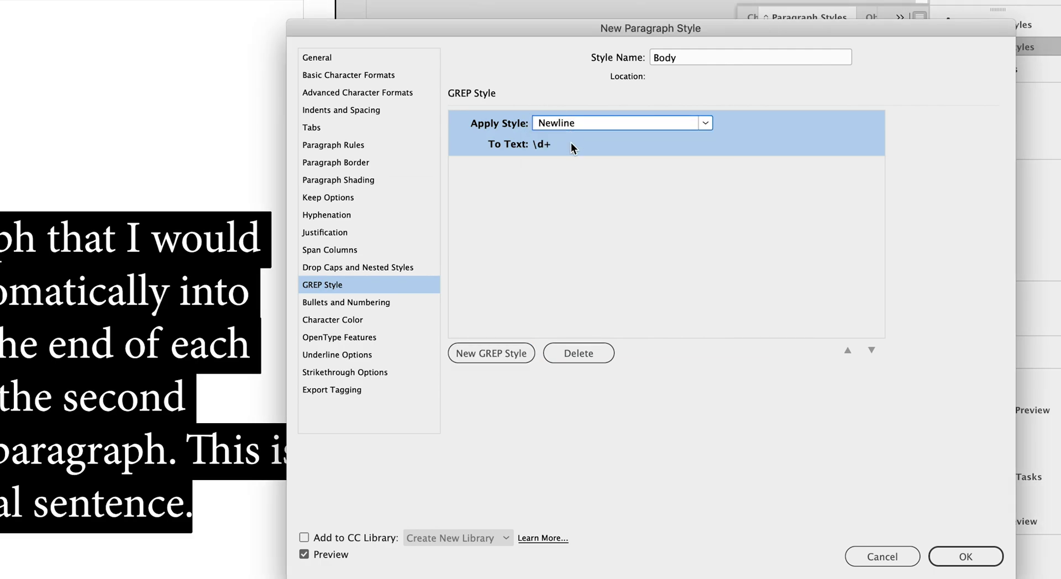
left_click(540, 148)
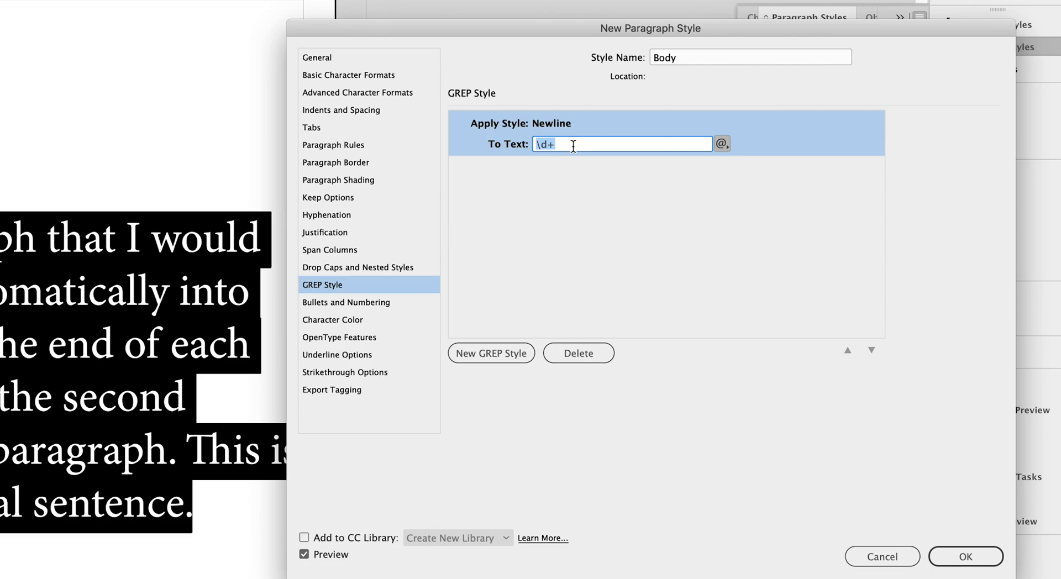
key("BackSpace")
type("\\s\\s")
key("super+a")
key("BackSpace")
left_click(958, 553)
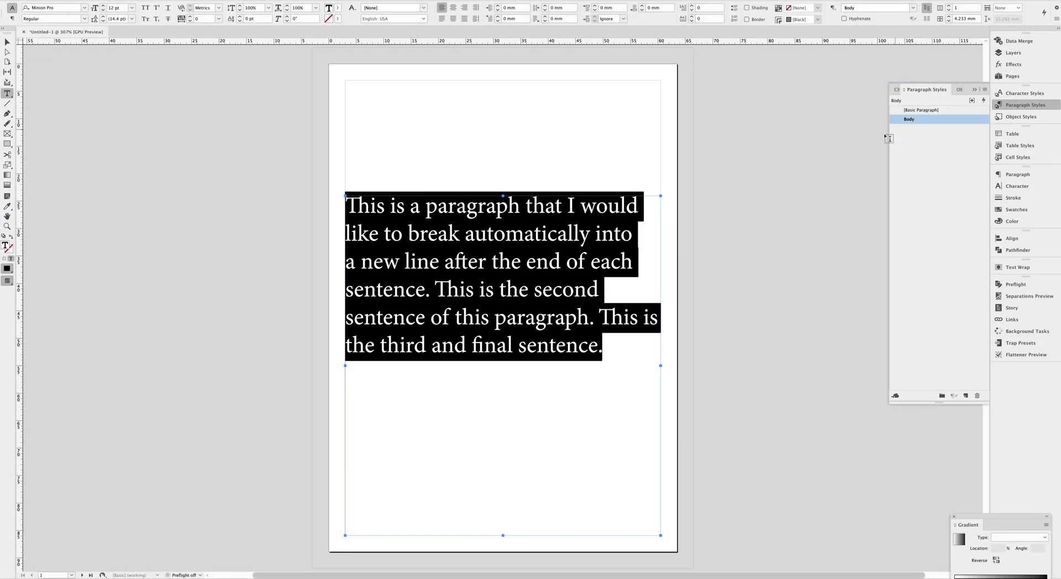
Insert breaks after the first and second sentences so each following sentence starts on its own line.
left_click(488, 187)
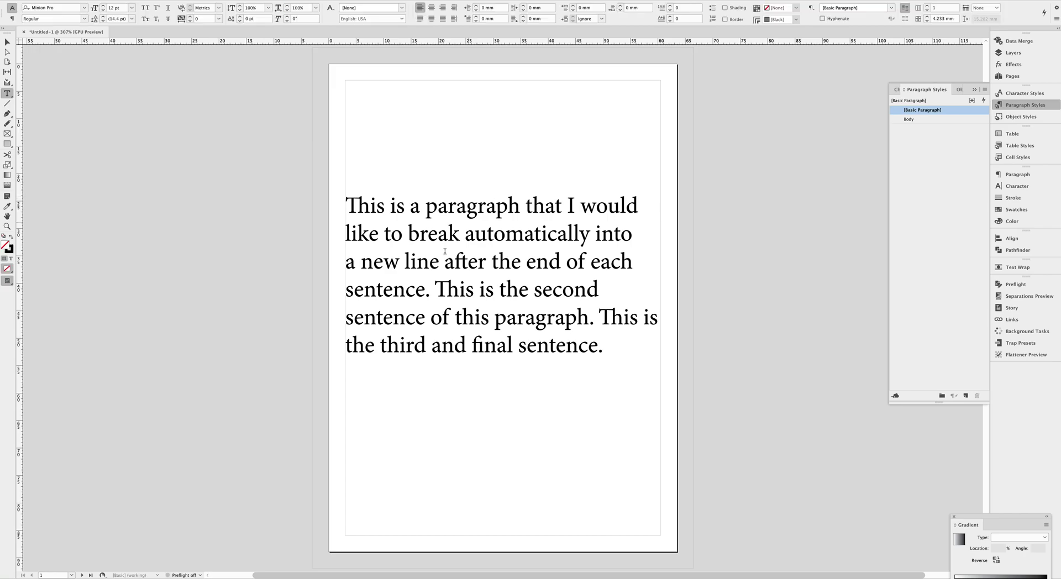
left_click(436, 286)
key("Left")
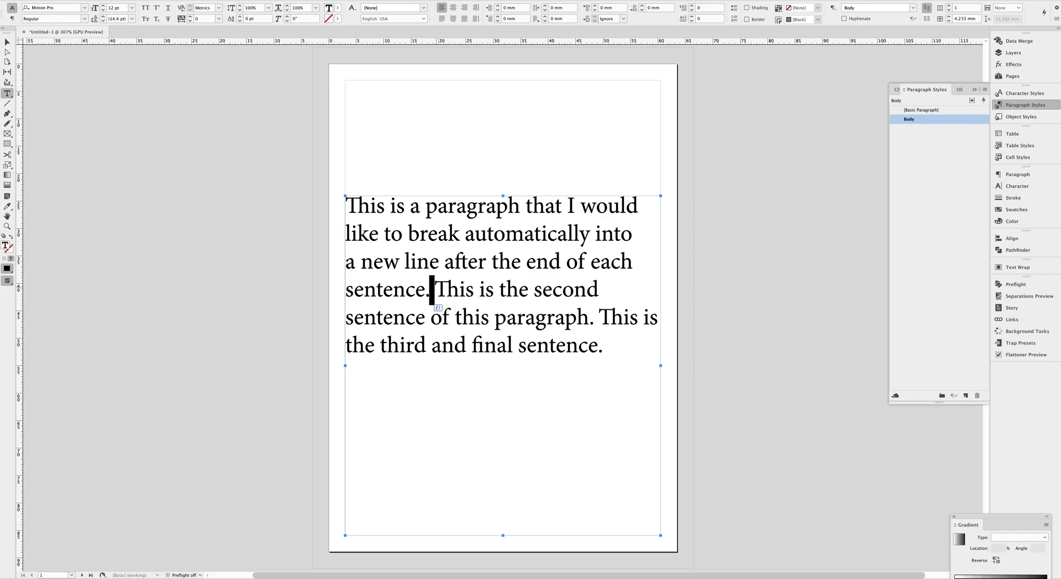
key("Return")
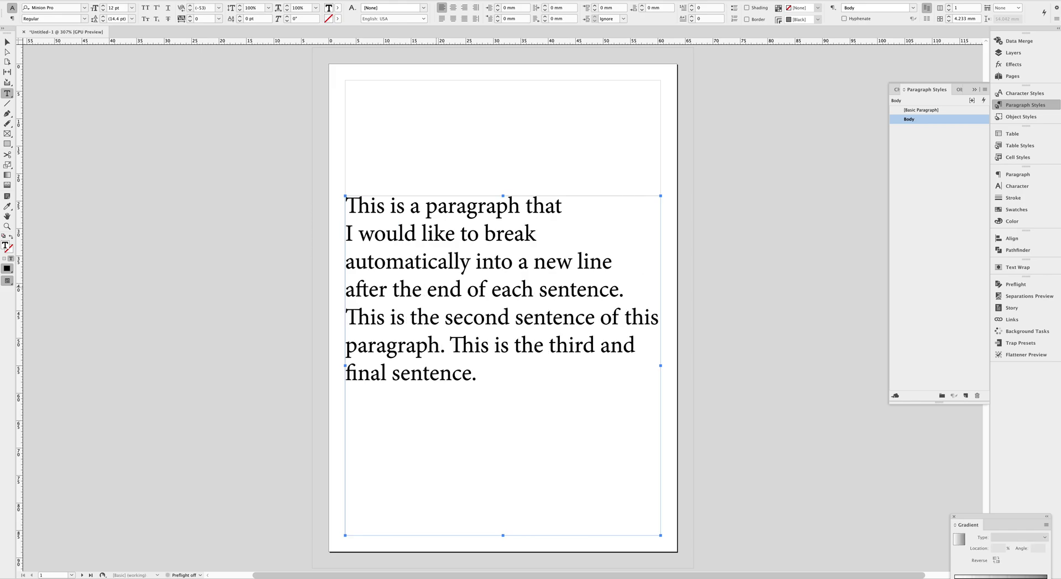
left_click(444, 341)
key("Tab")
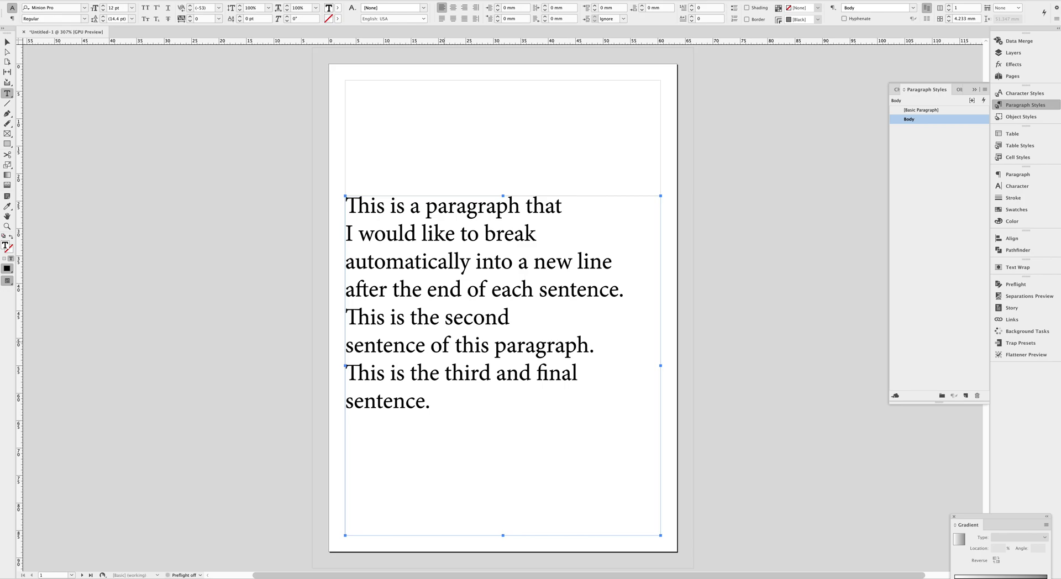
left_click(734, 237)
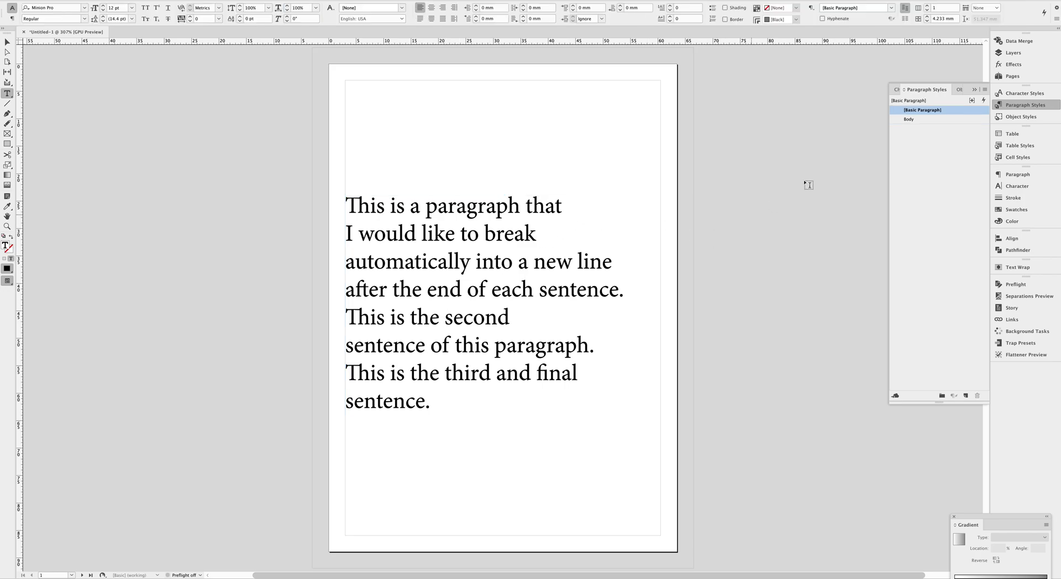
double_click(944, 119)
left_click(701, 230)
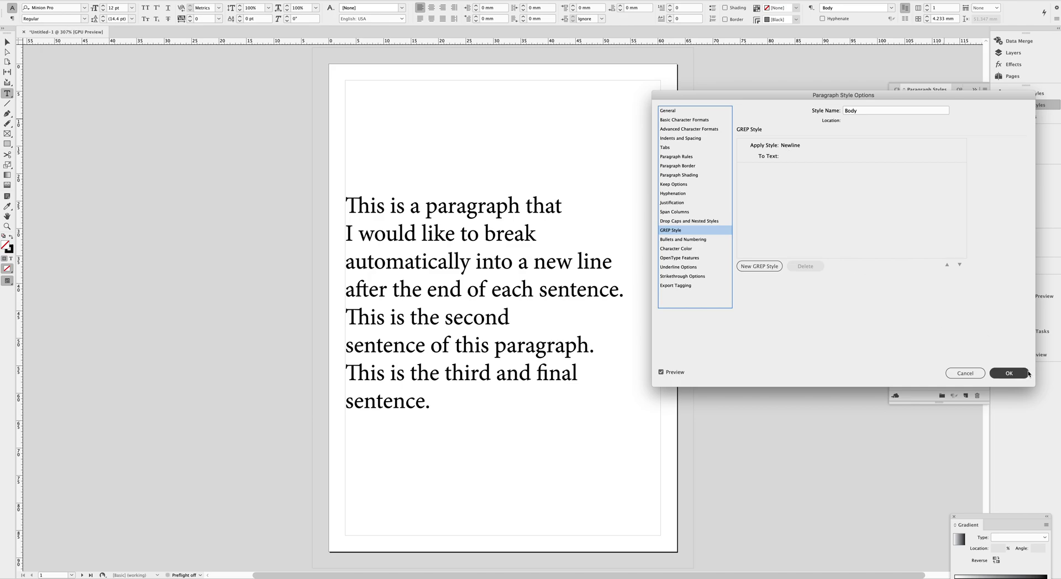
left_click(1007, 376)
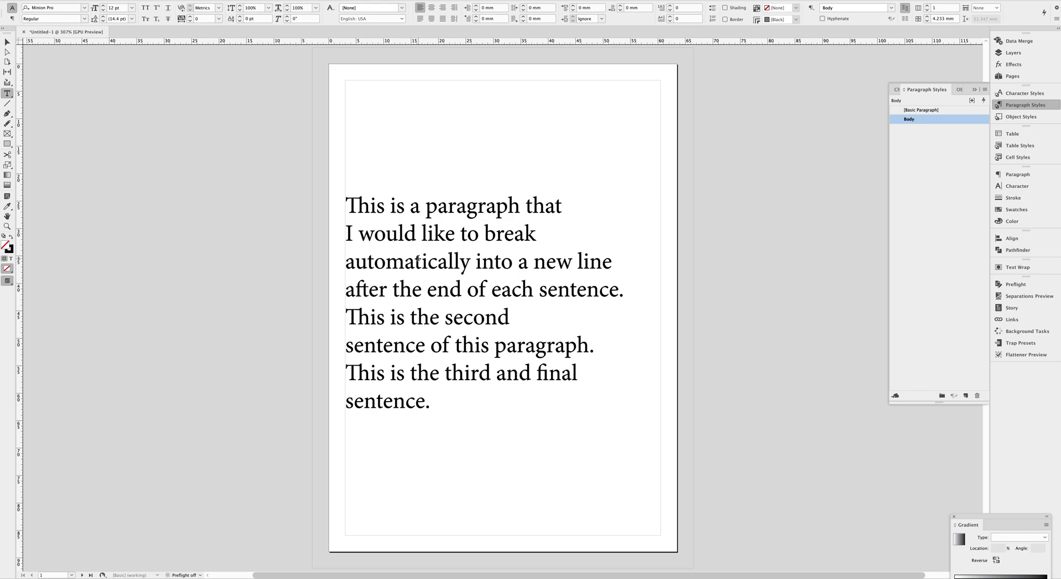
left_click(420, 260)
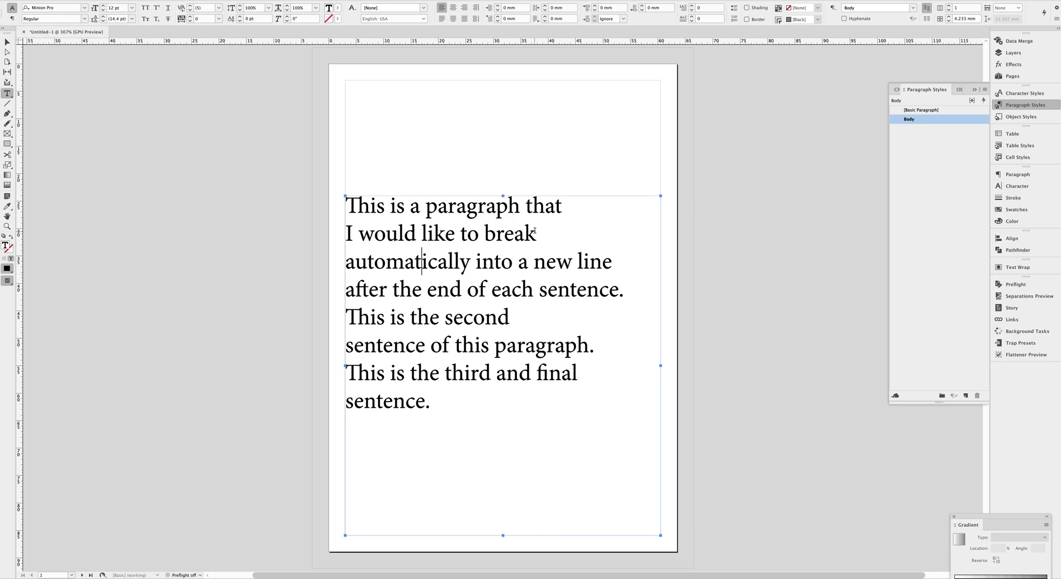
Select the paragraph text and apply the Body paragraph style to it.
left_click_drag(546, 206, 626, 307)
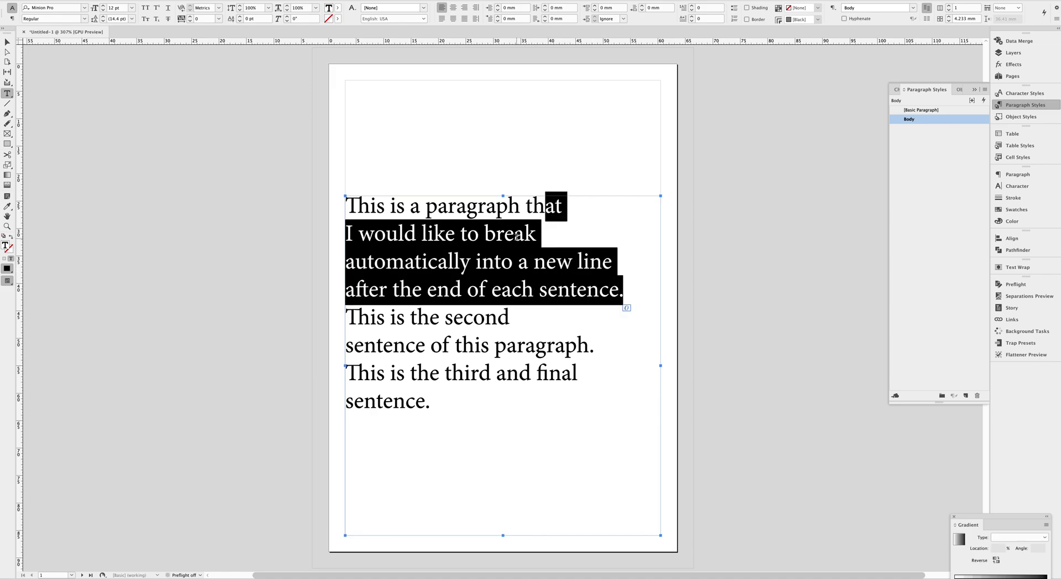
left_click_drag(501, 210, 504, 243)
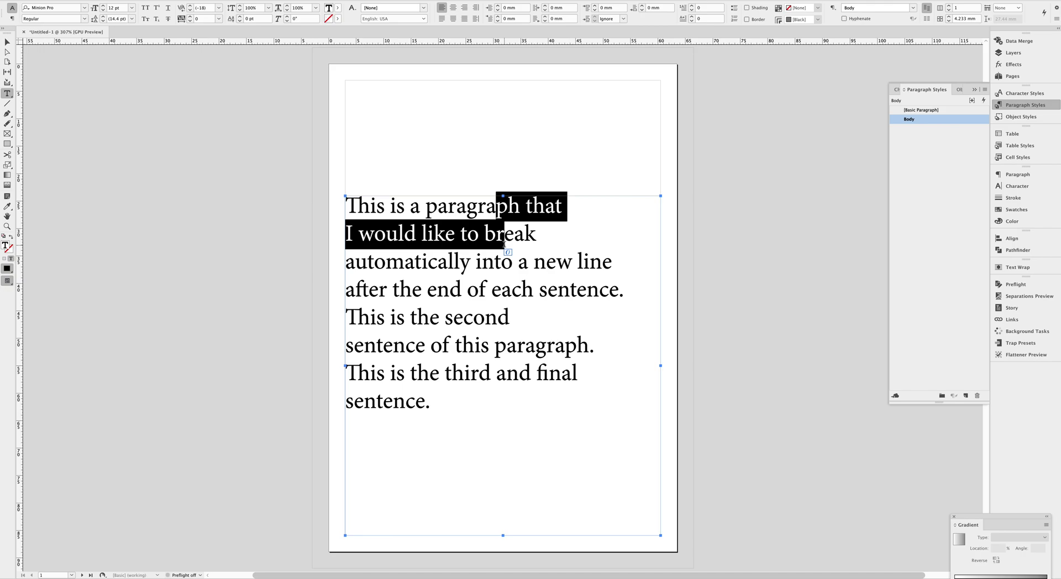
left_click(937, 119)
Turn on Balance Ragged Lines in the Body style's Indents and Spacing options.
double_click(936, 118)
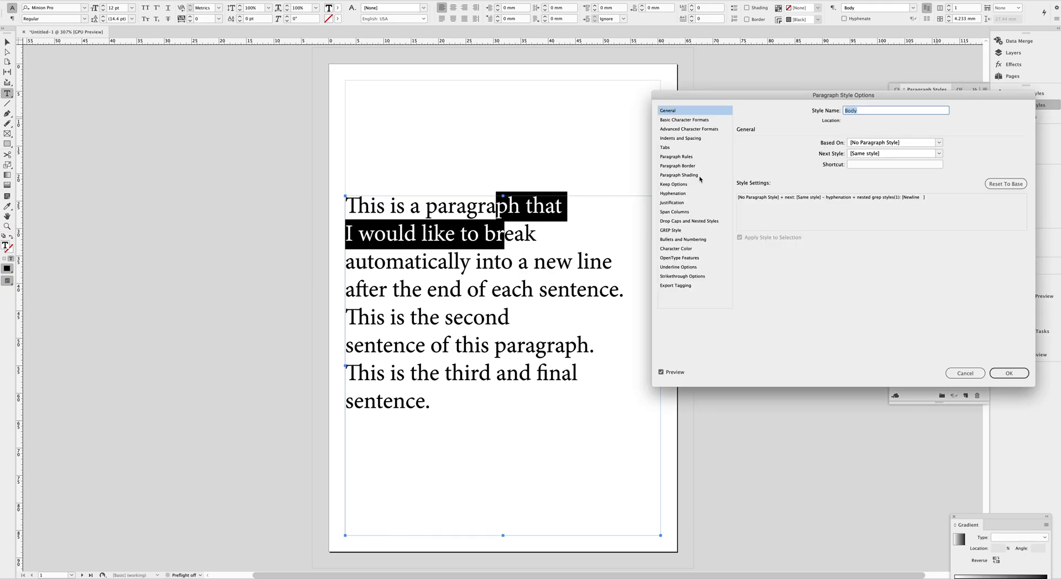
left_click(683, 138)
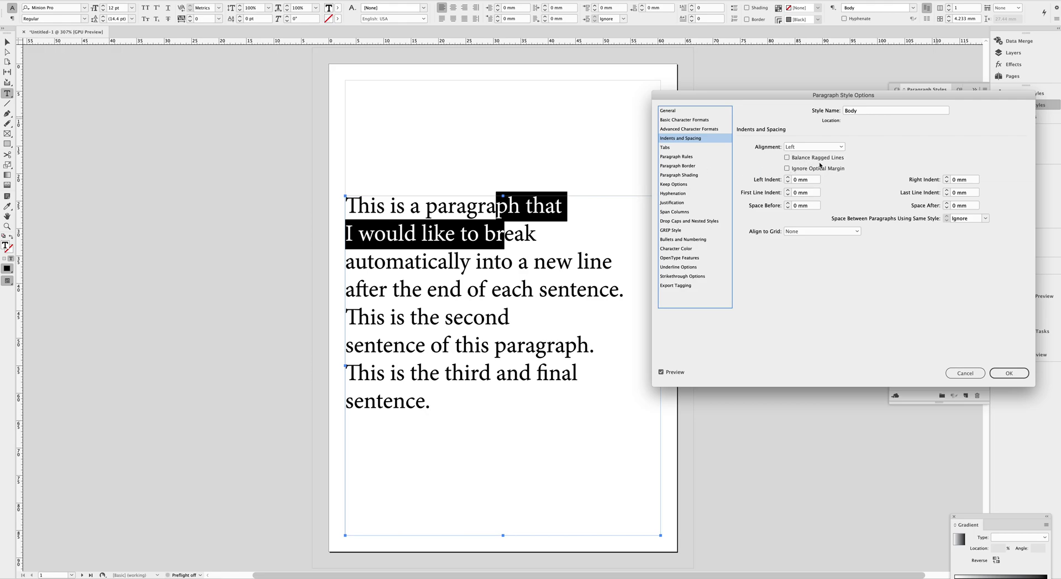
left_click(820, 160)
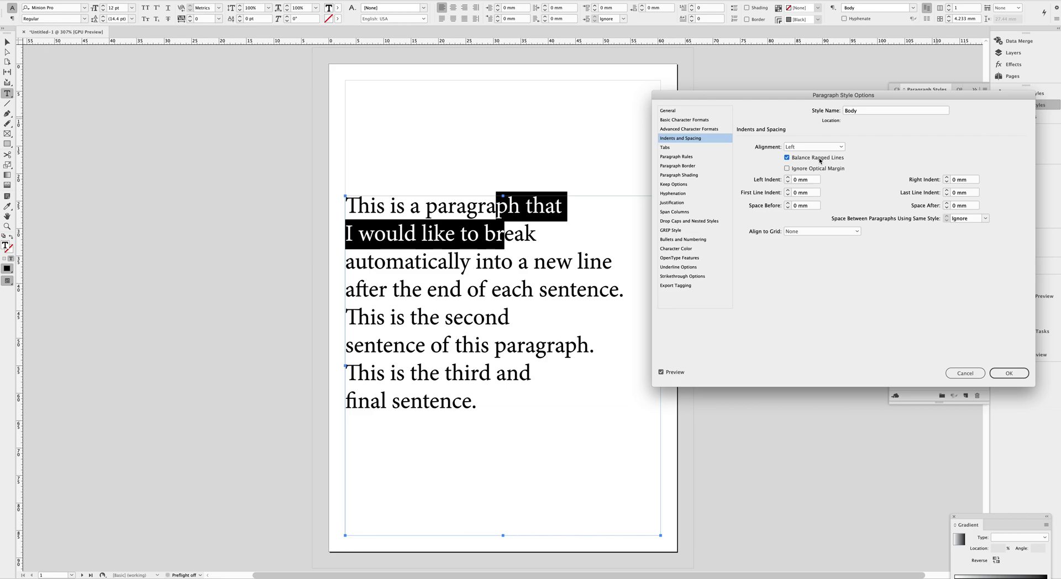
left_click(1004, 376)
left_click(1007, 374)
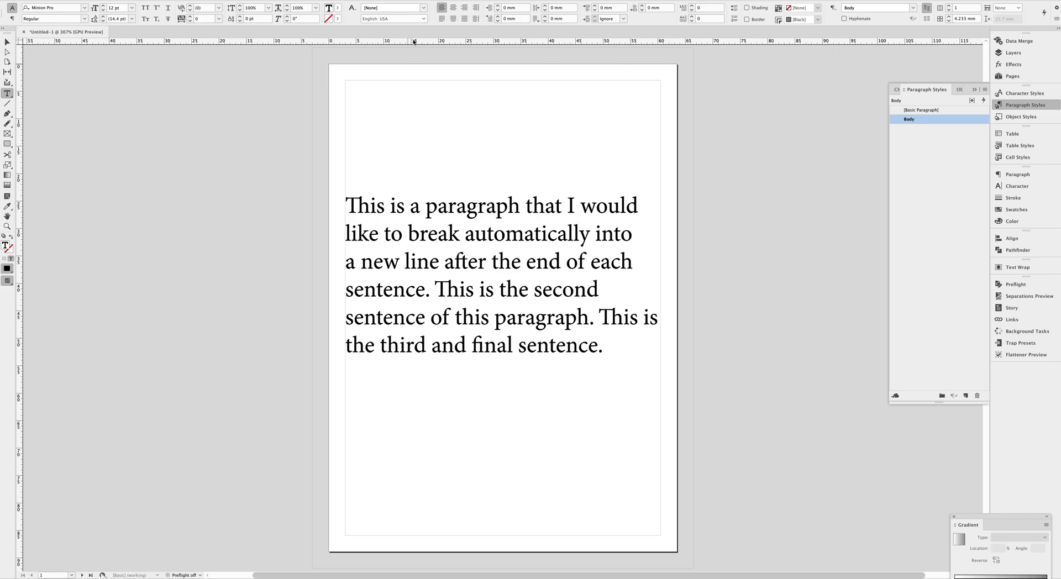
left_click(453, 7)
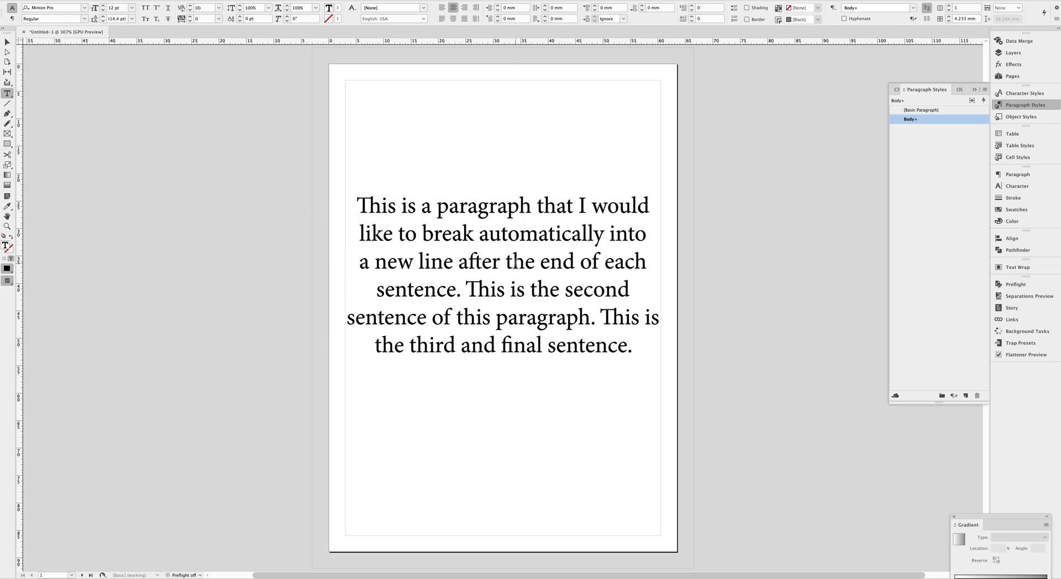
left_click(459, 294)
key("shift+Return")
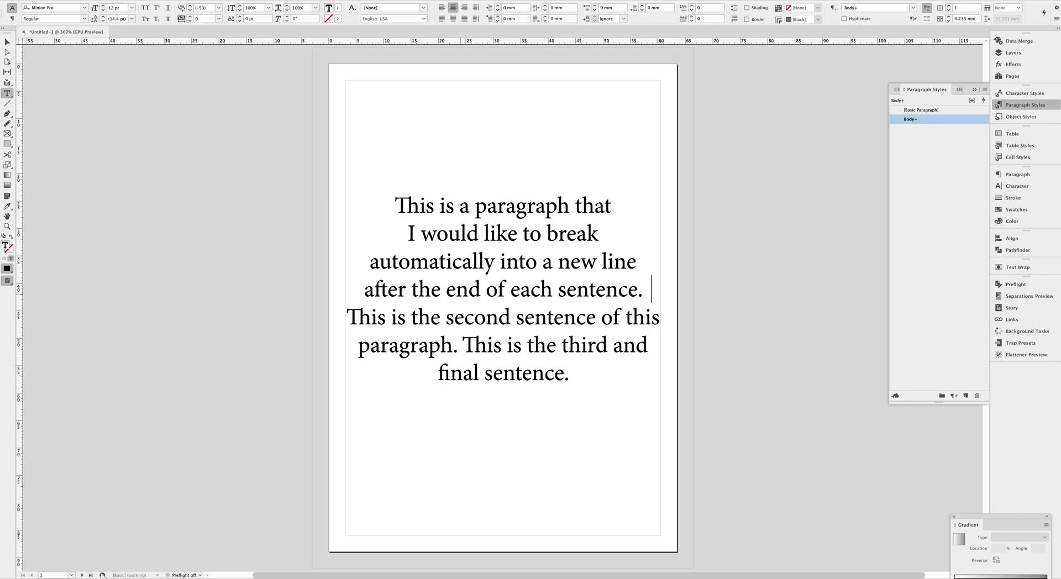
left_click(458, 341)
key("shift+Return")
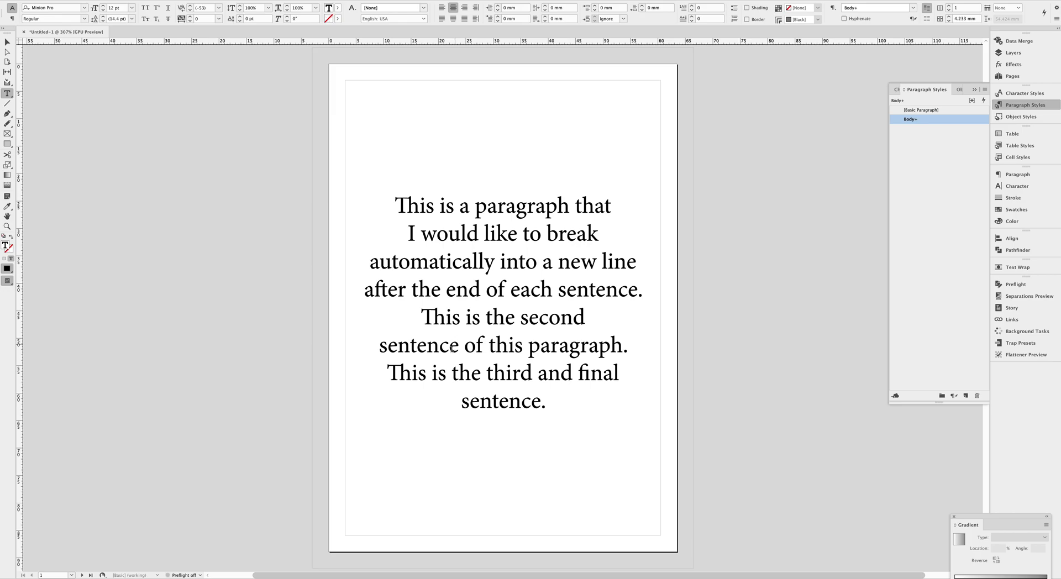
left_click(545, 405)
key("super+z")
key("super+z")
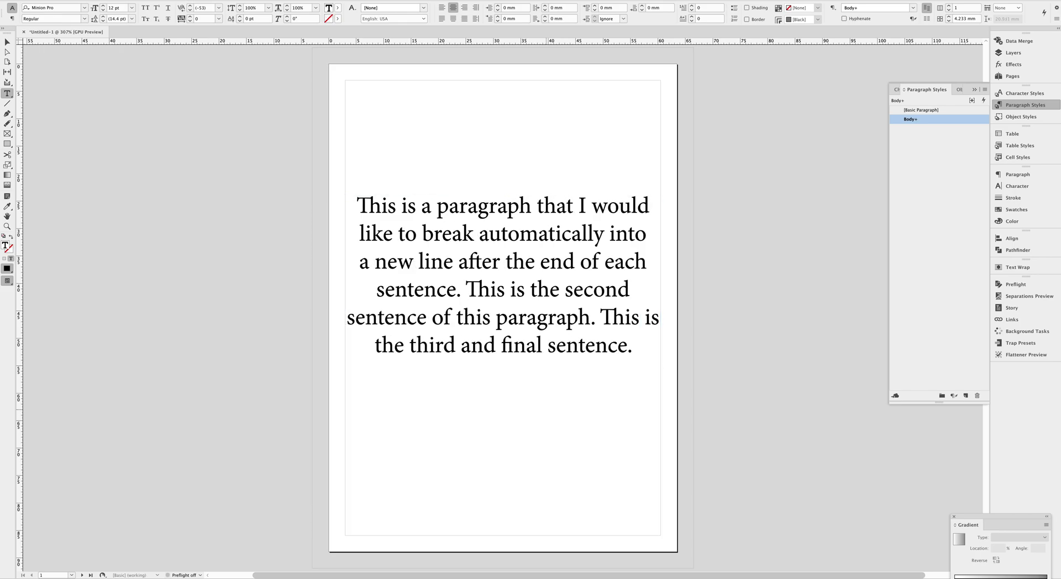
key("super+shift+l")
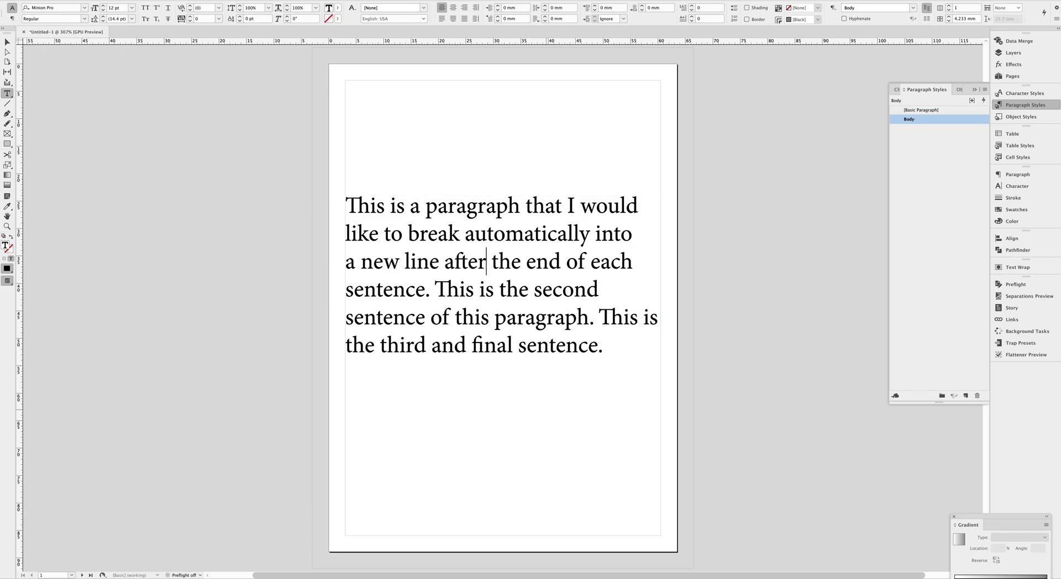